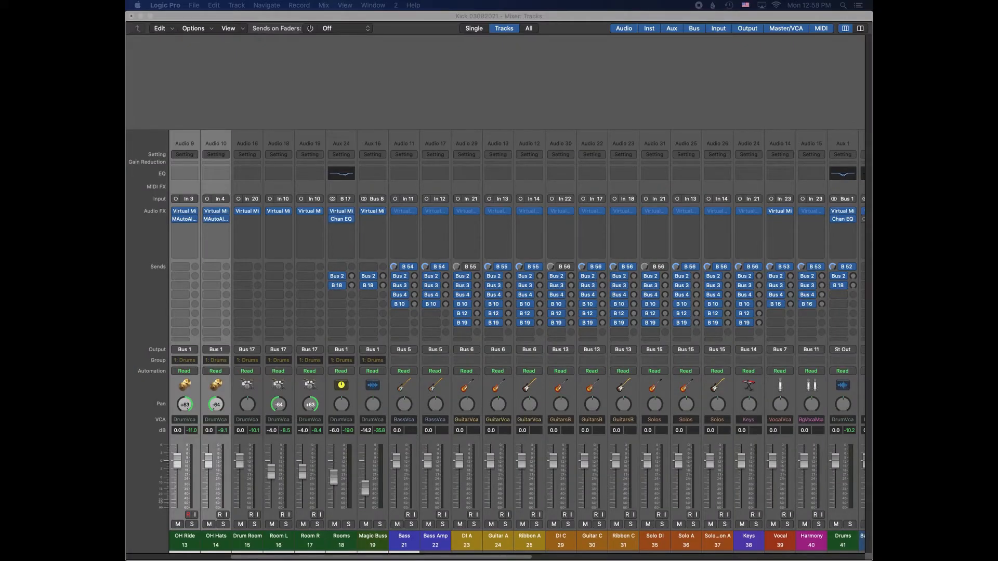
pyautogui.hscroll(-10, 681, 388)
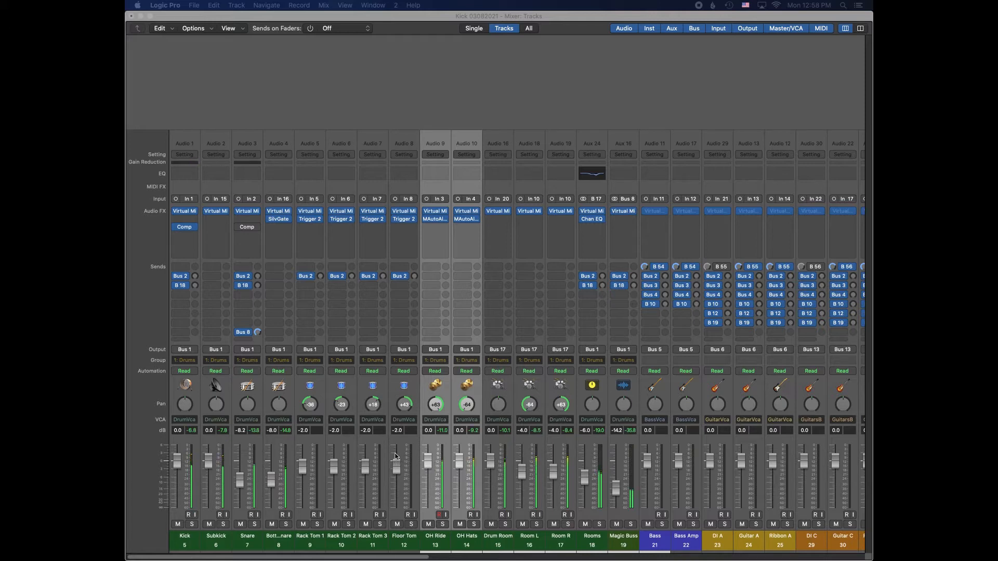
# Select the OH Ride and OH Hats channels and solo the two overheads together
pyautogui.click(411, 540)
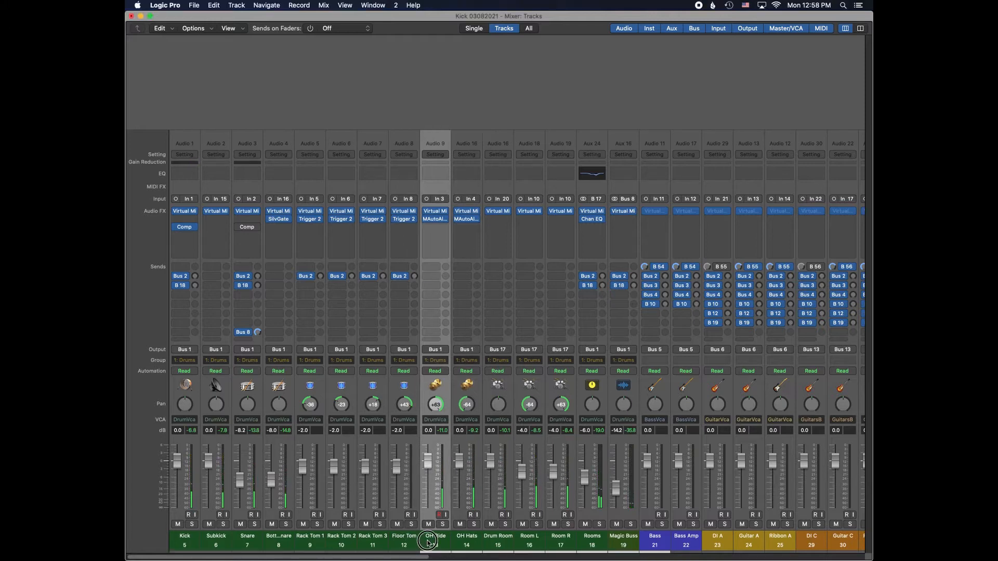
pyautogui.keyDown('shift'); pyautogui.click(457, 542); pyautogui.keyUp('shift')
pyautogui.click(473, 525)
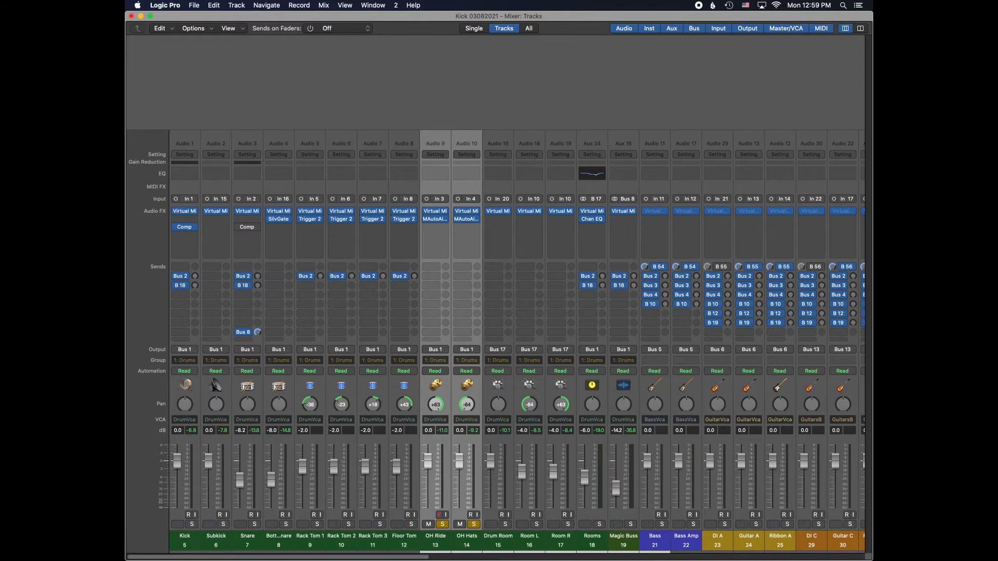
# Run MAutoAlign on OH Hats against OH Ride, measuring a 252-sample (5.2 ms) offset
pyautogui.click(466, 219)
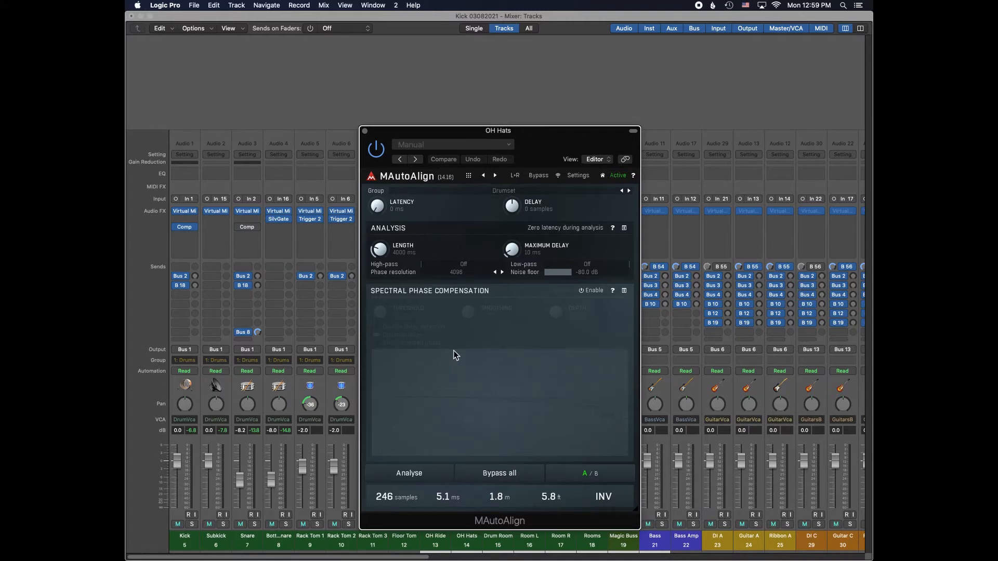
pyautogui.click(399, 474)
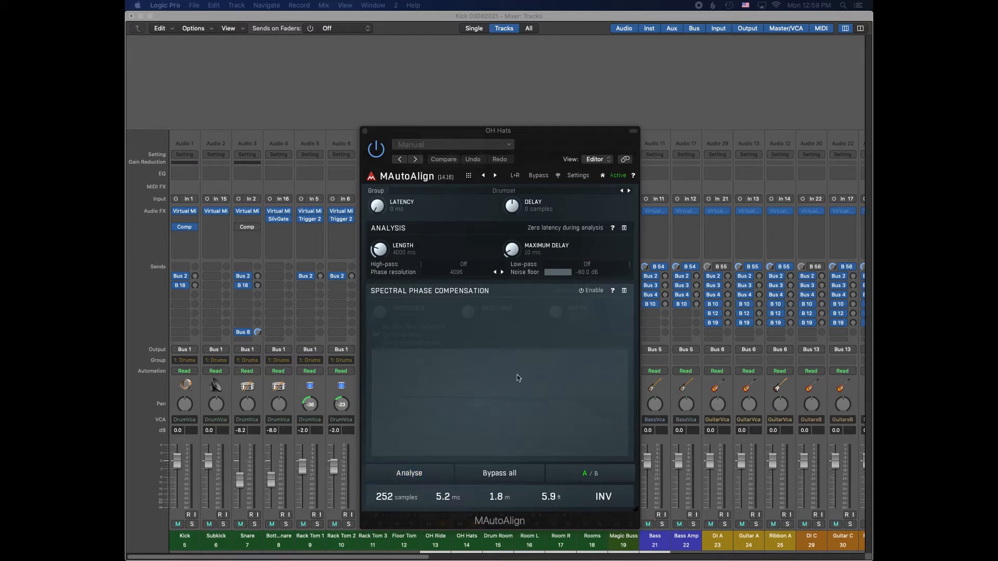
pyautogui.click(365, 134)
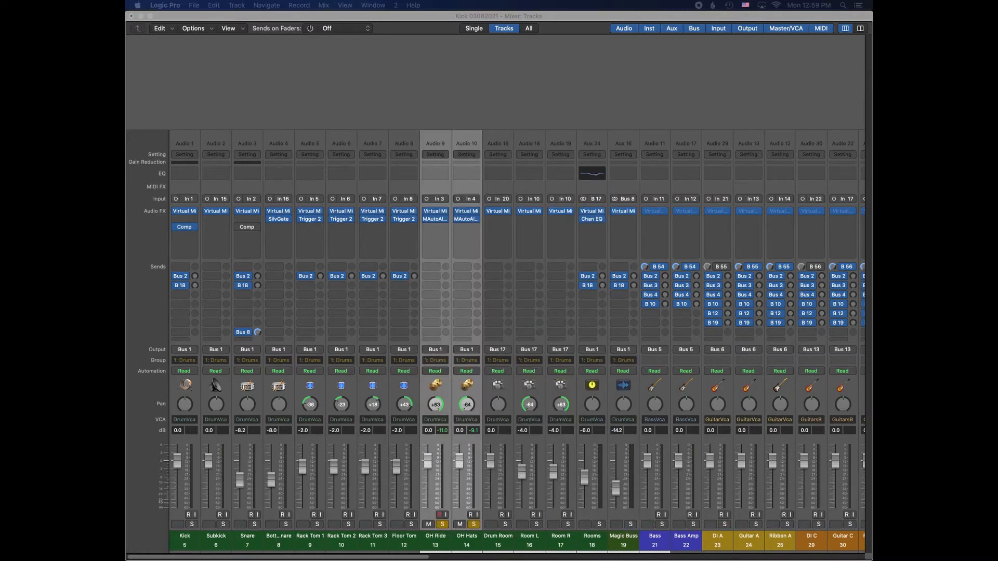
# Play the drums, solo the Kick and check its Virtual Mix Rack with the FG-73 polarity inverted
pyautogui.press('space')
pyautogui.hscroll(-2, 680, 227)
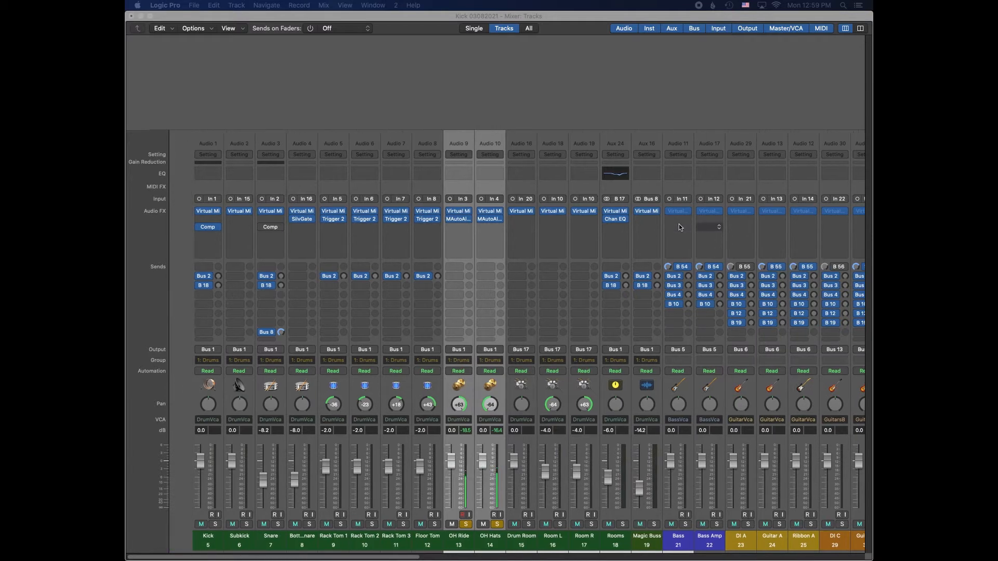
pyautogui.hscroll(2, 679, 227)
pyautogui.click(192, 524)
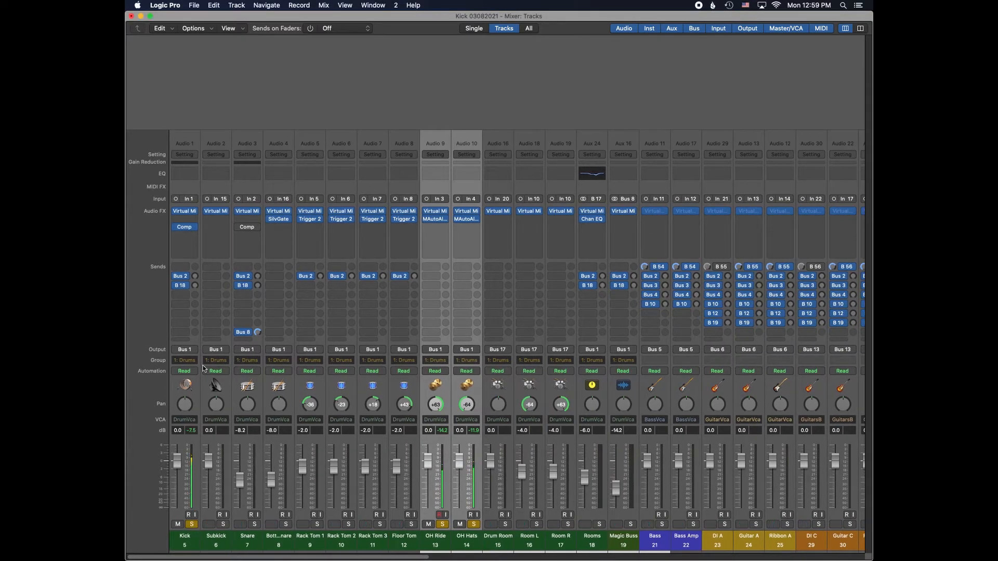
pyautogui.click(184, 211)
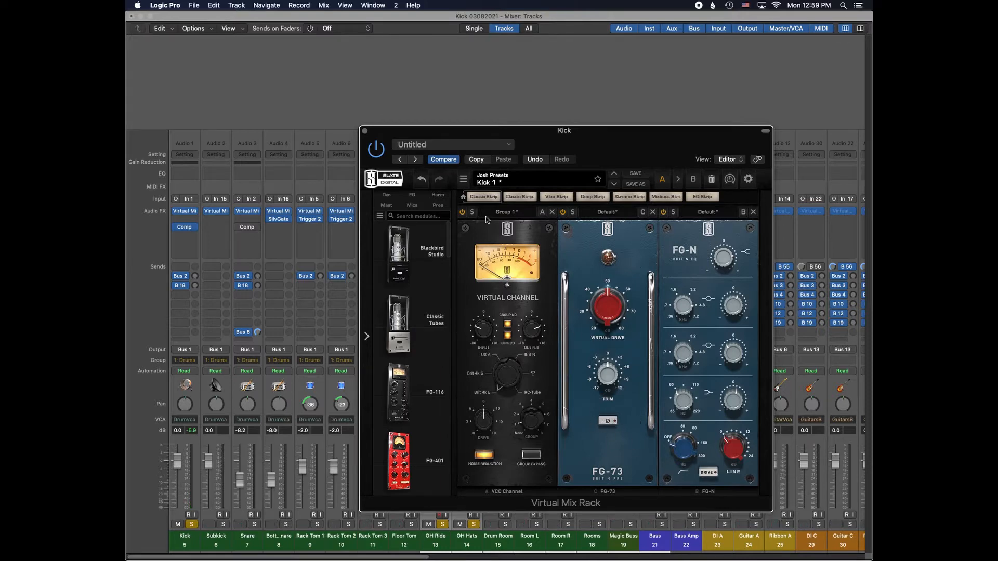
pyautogui.click(365, 131)
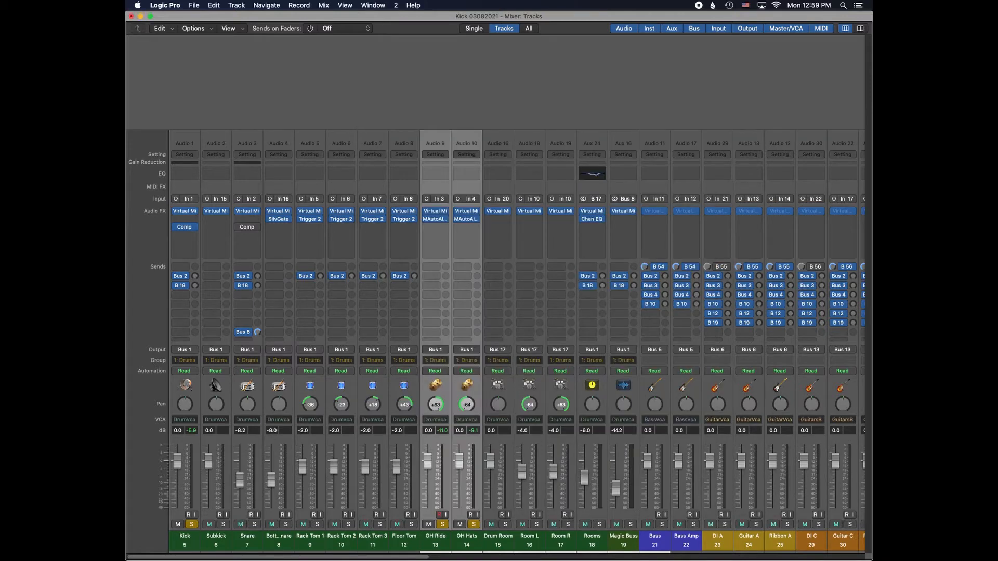
# Solo the Subkick, switch off its FG-73 polarity inversion, and bypass the Kick's Comp plugin
pyautogui.click(223, 524)
pyautogui.click(217, 212)
pyautogui.click(603, 423)
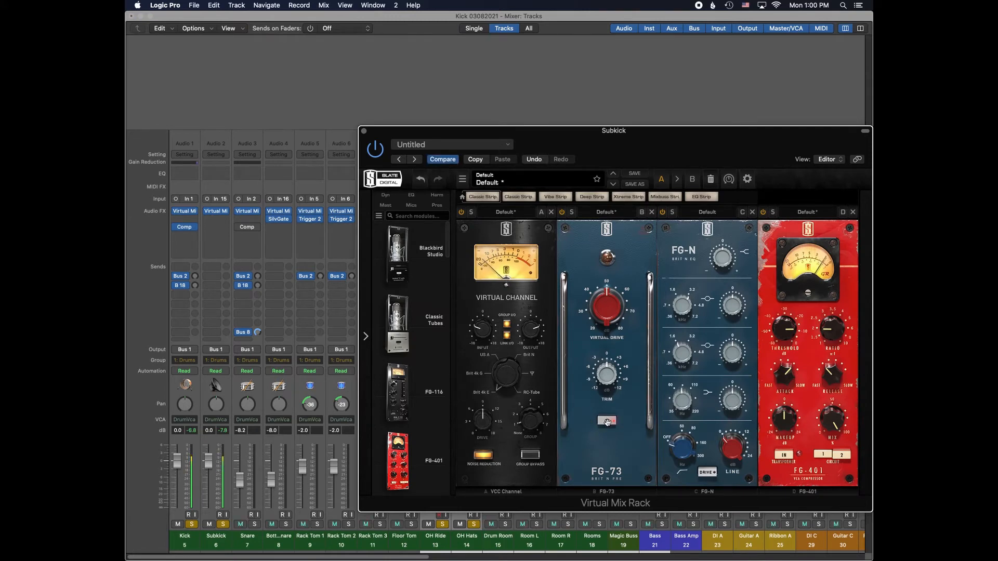
pyautogui.click(607, 422)
pyautogui.moveTo(606, 374)
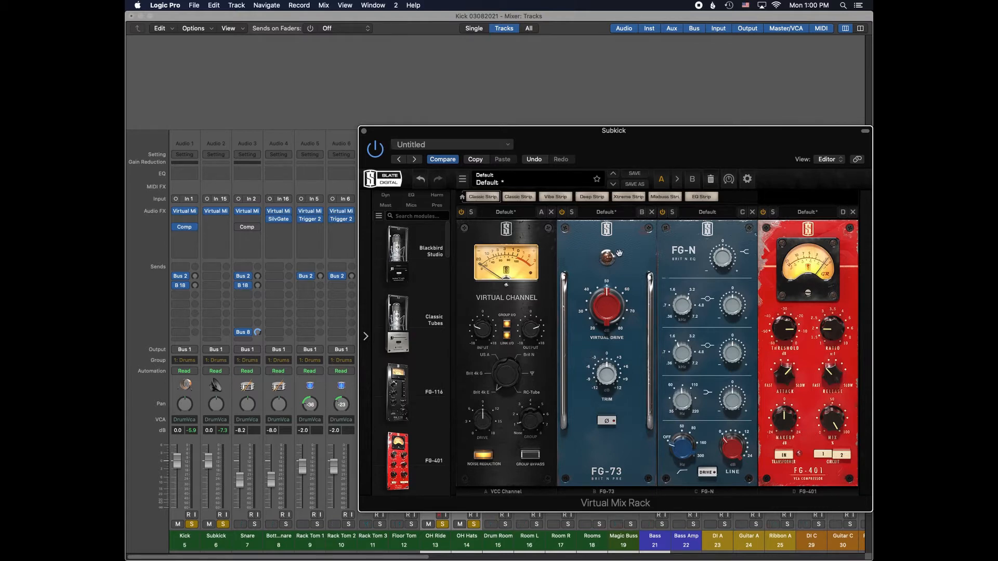
pyautogui.moveTo(184, 227)
pyautogui.click(177, 228)
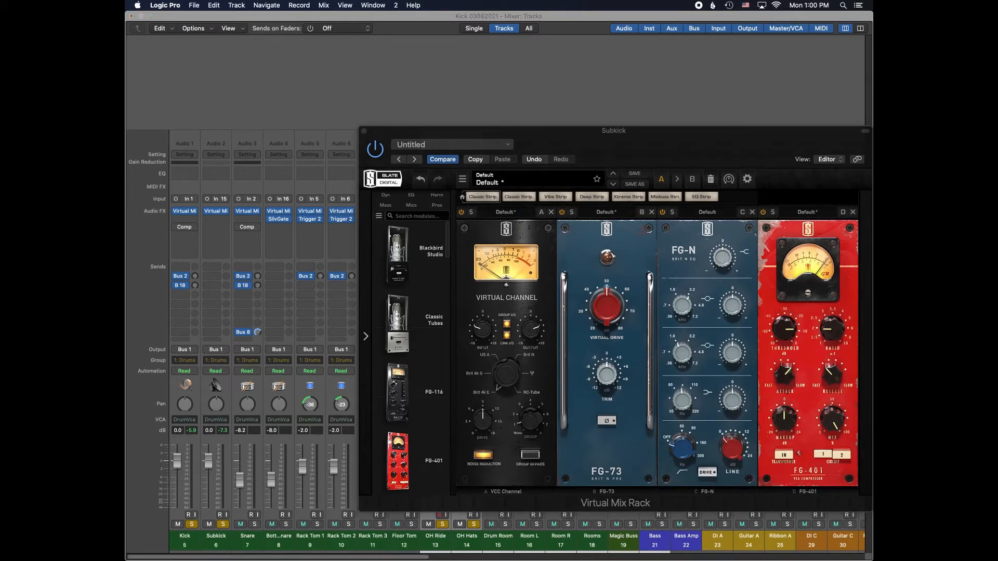
# Switch on the FG-401 compressor module in the Subkick's Virtual Mix Rack
pyautogui.click(763, 216)
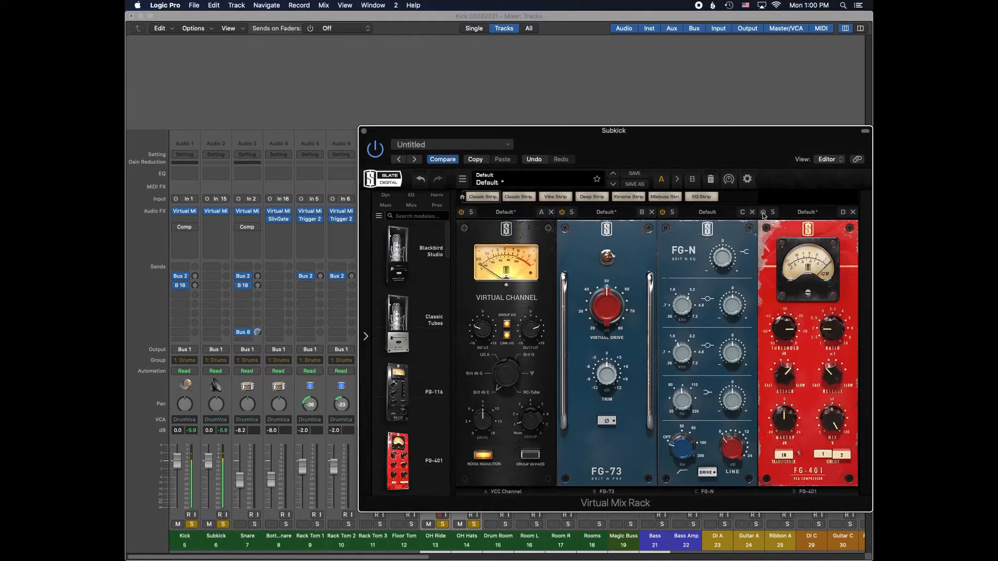
pyautogui.click(763, 212)
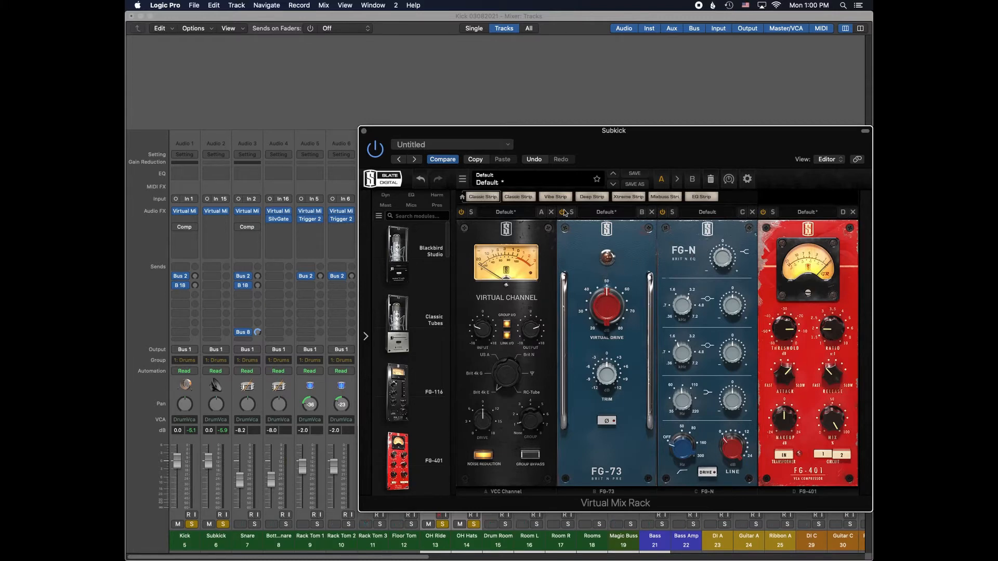
# Close the Subkick rack and raise an FG-N EQ band on the Kick to +8.44 dB
pyautogui.click(363, 132)
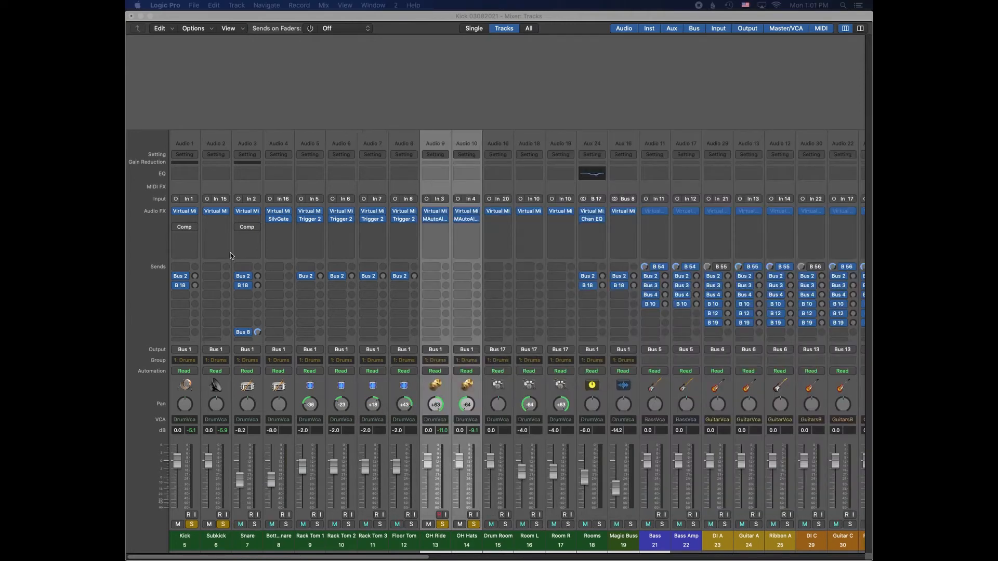
pyautogui.click(185, 212)
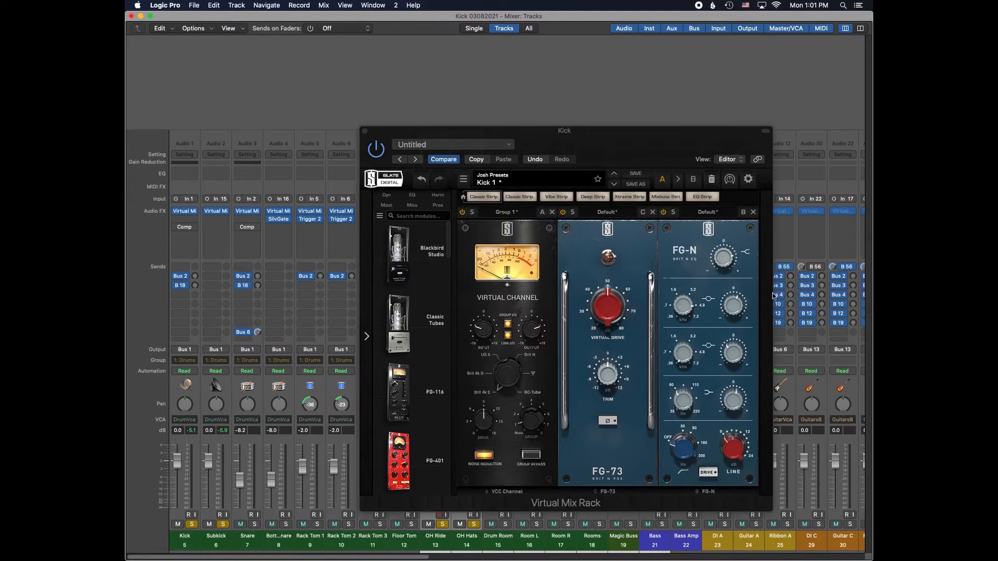
pyautogui.click(730, 266)
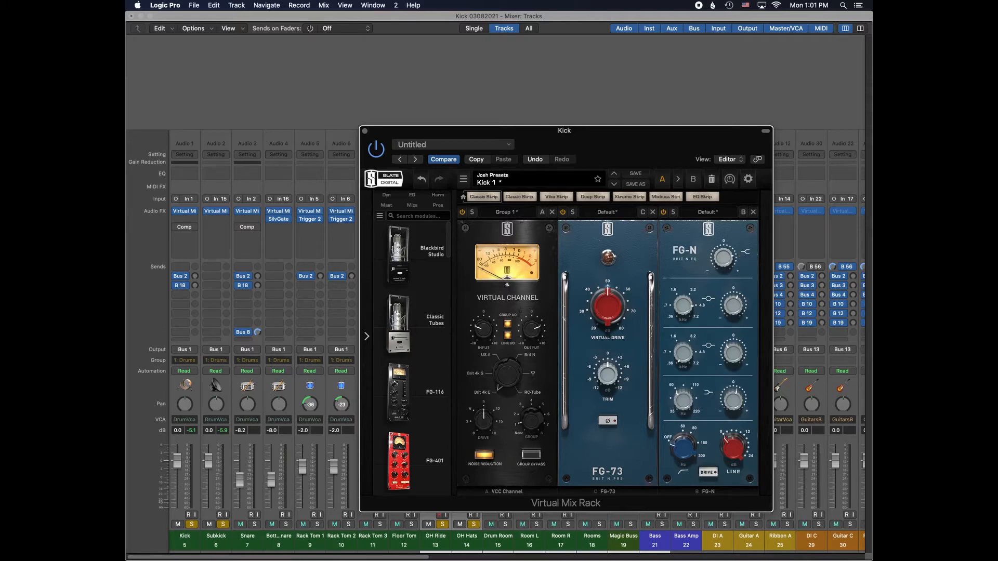
# Audition the Kick EQ during playback, toggling the FG-N to compare, then close the rack
pyautogui.press('space')
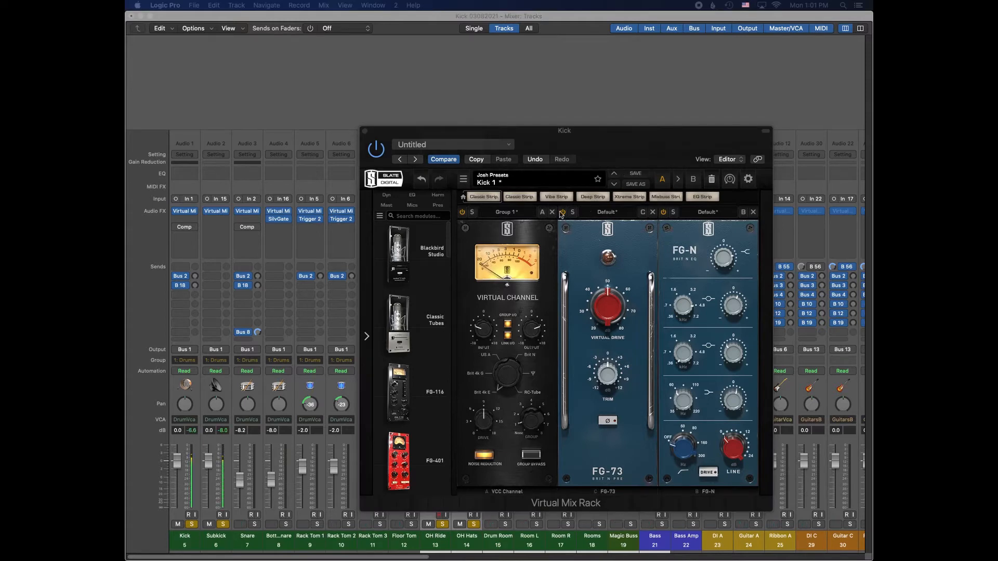
pyautogui.click(663, 212)
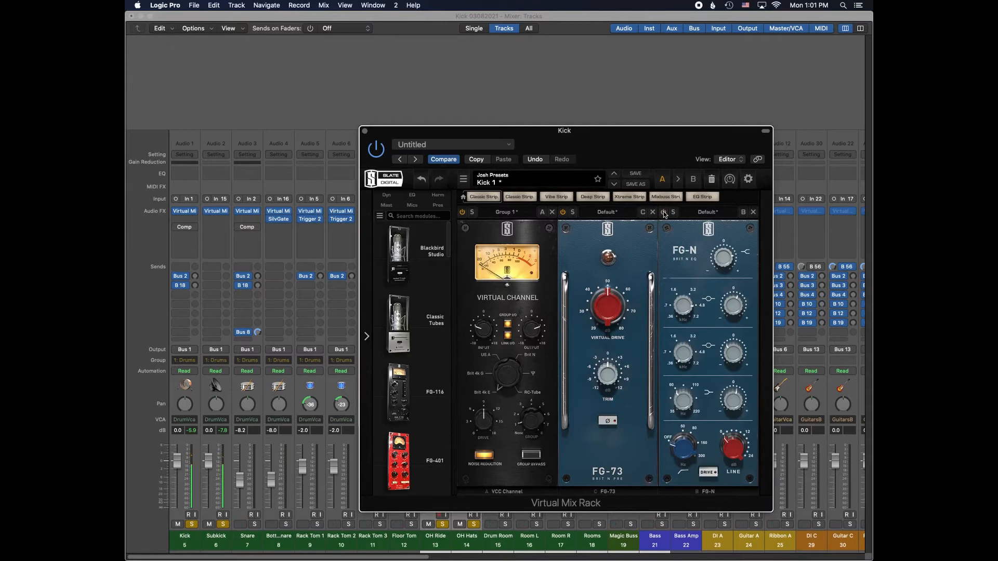
pyautogui.click(663, 213)
pyautogui.click(363, 131)
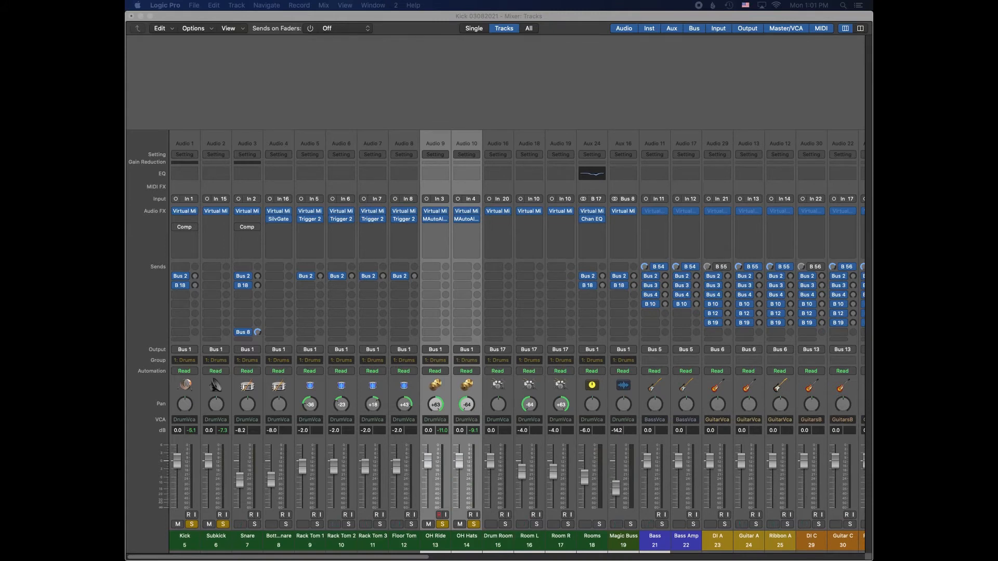
# Compare the Kick compressor bypassed against active and lengthen its release time
pyautogui.click(185, 227)
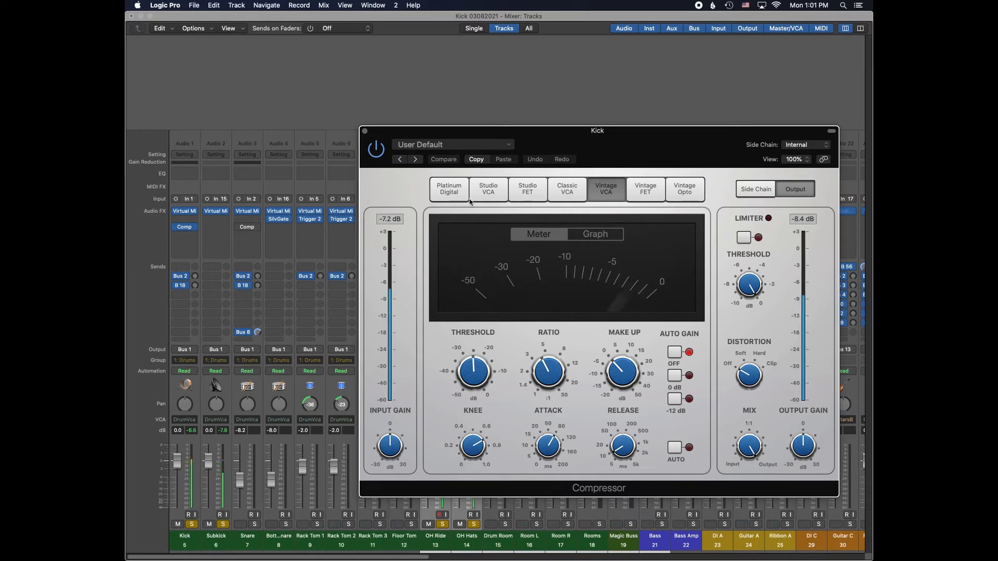
pyautogui.click(376, 149)
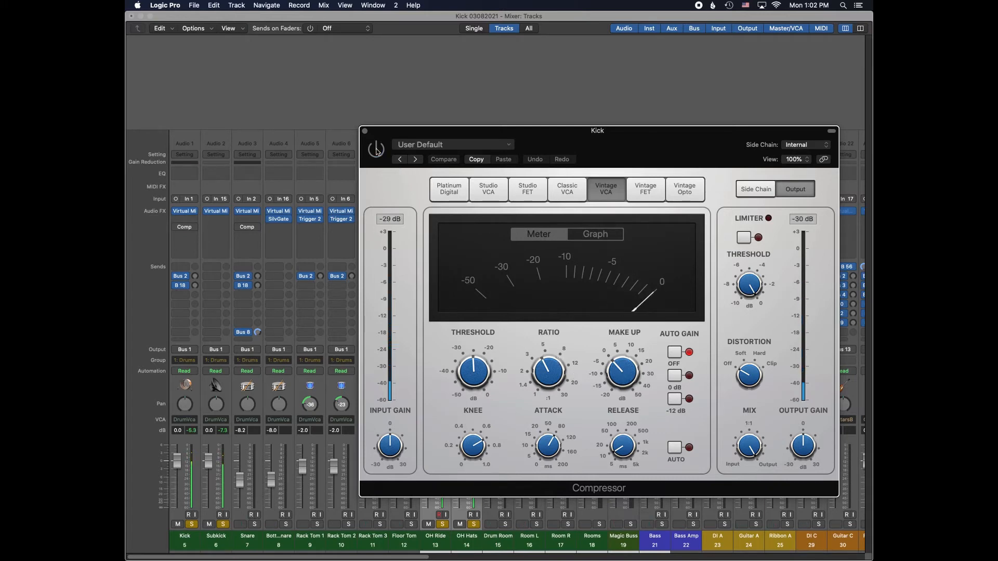
pyautogui.click(376, 149)
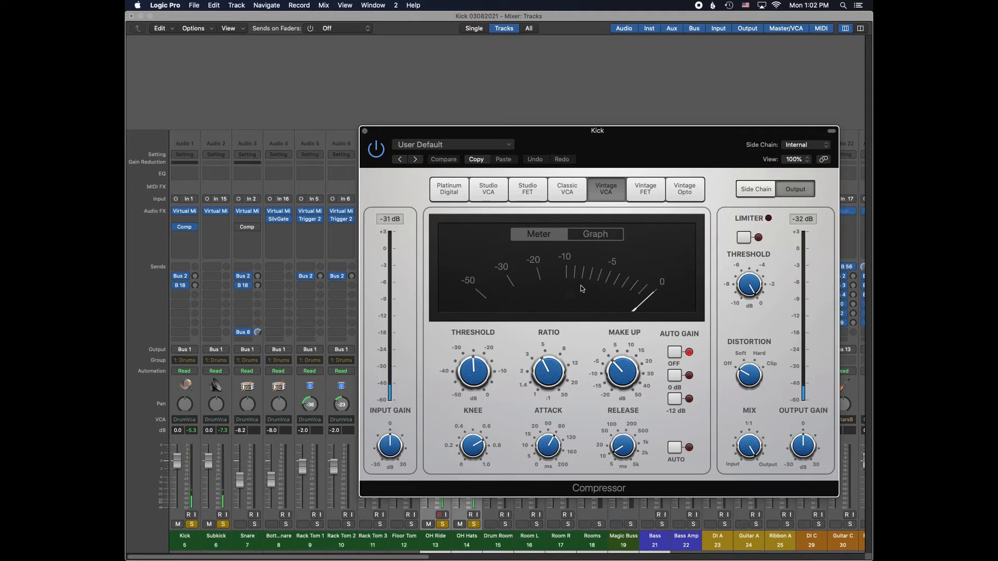
pyautogui.moveTo(622, 447)
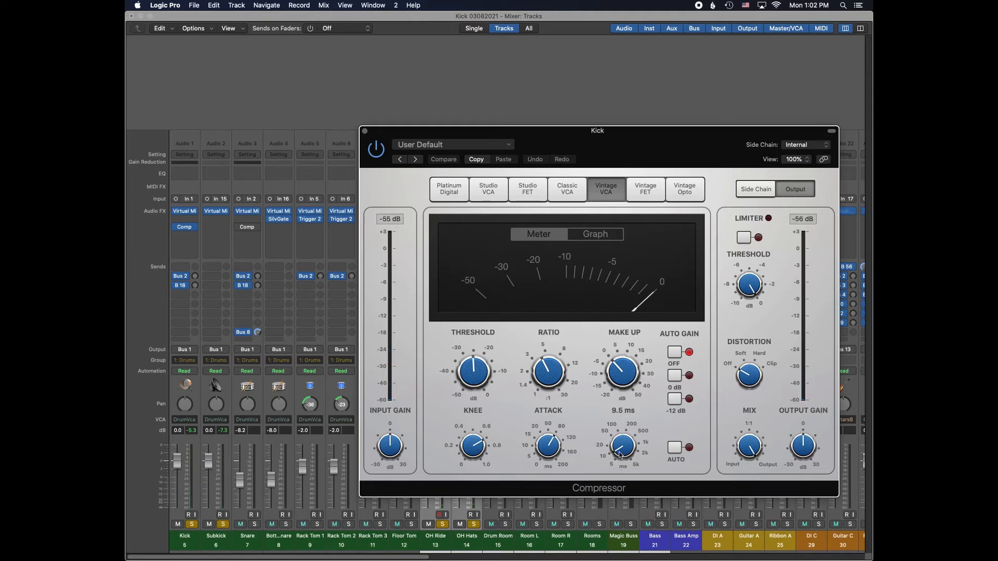
pyautogui.moveTo(622, 451); pyautogui.dragTo(618, 422)
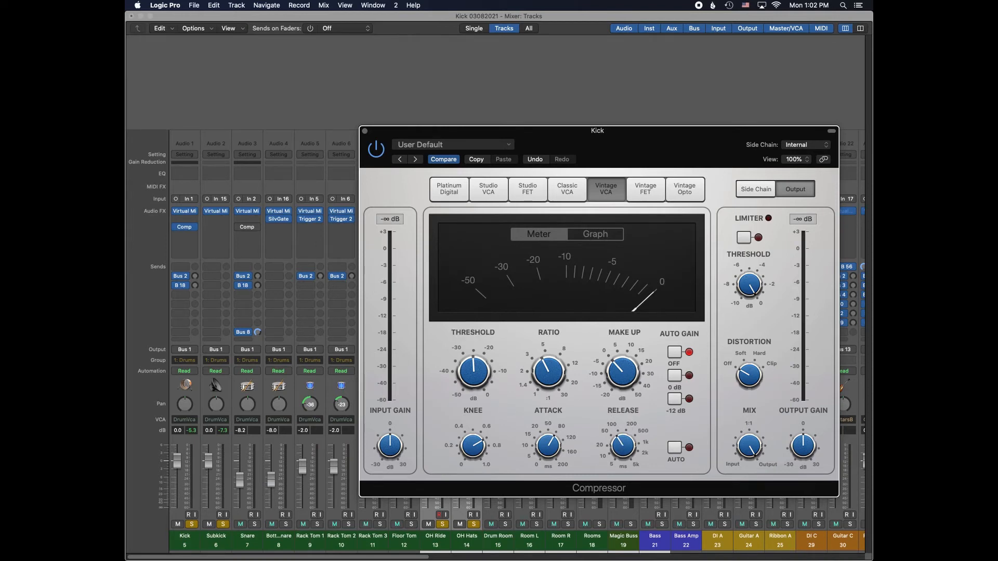
pyautogui.press('space')
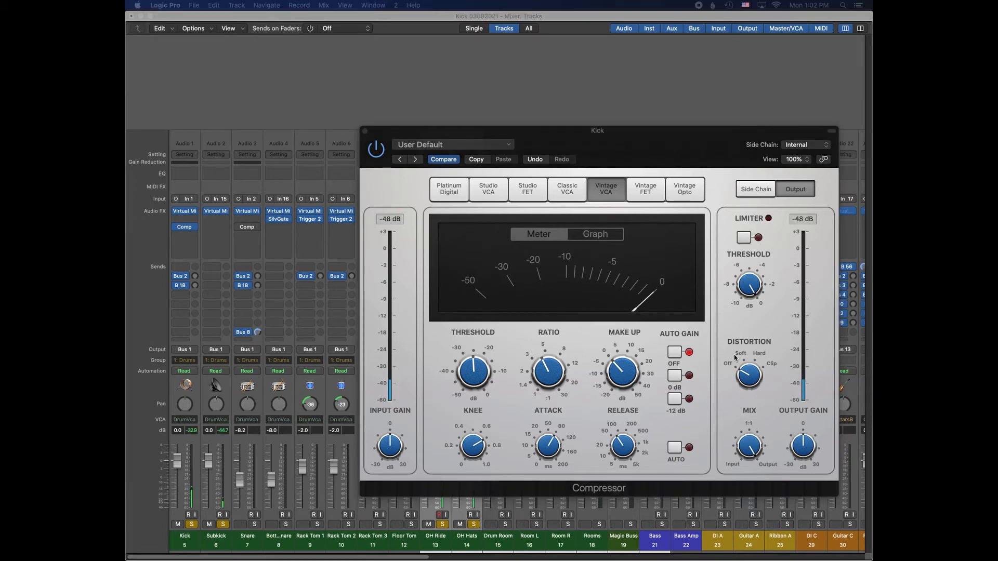
# Try shorter and much longer release times during playback, settling around 140 ms
pyautogui.click(624, 447)
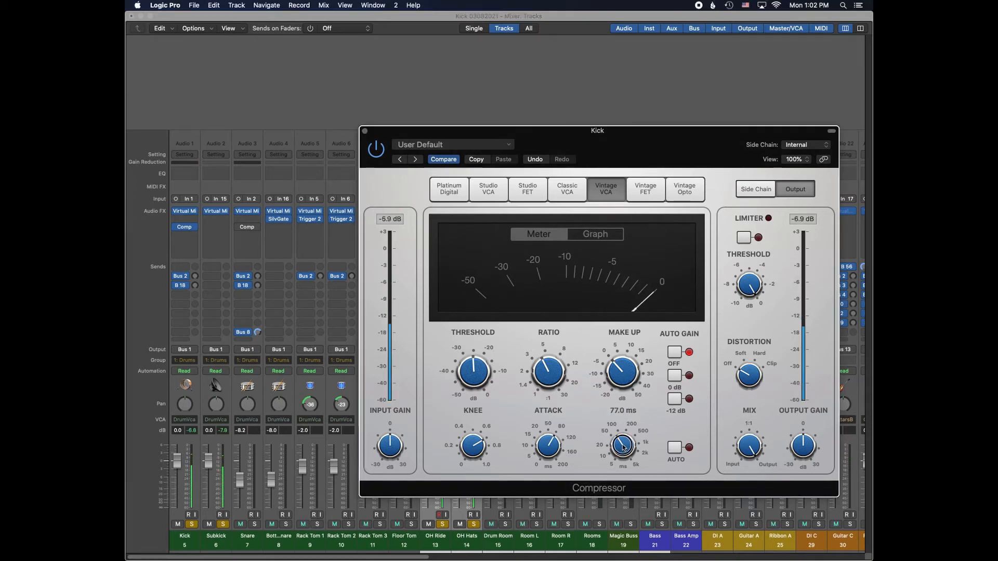
pyautogui.moveTo(624, 446)
pyautogui.mouseDown()
pyautogui.moveTo(613, 466)
pyautogui.moveTo(621, 431)
pyautogui.mouseUp()
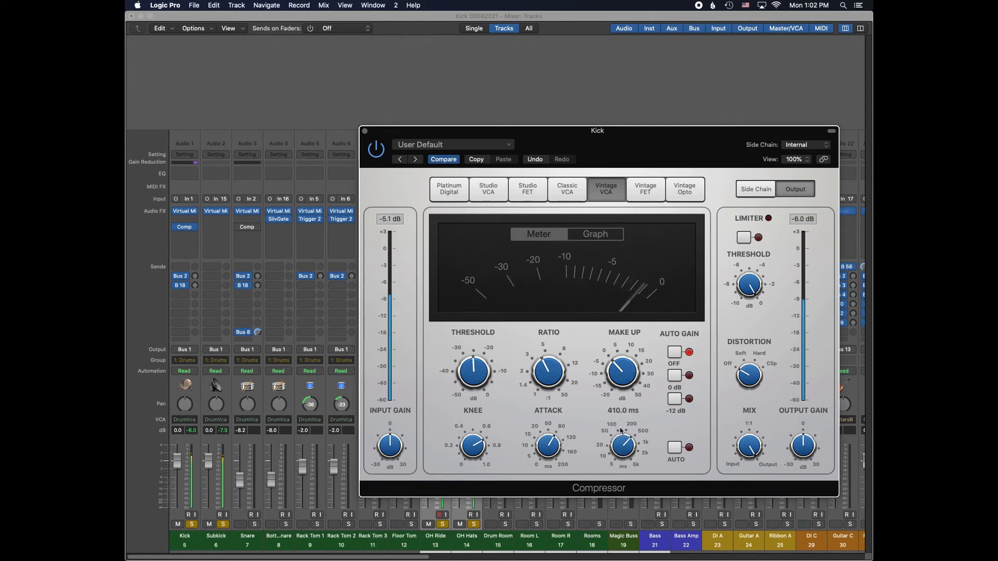
pyautogui.moveTo(622, 431); pyautogui.dragTo(625, 433)
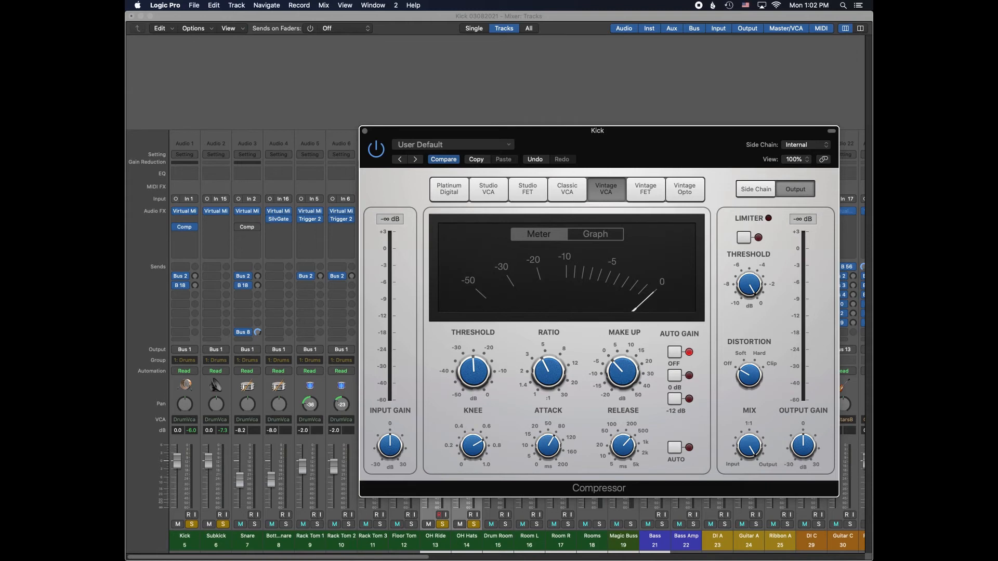
pyautogui.press('space')
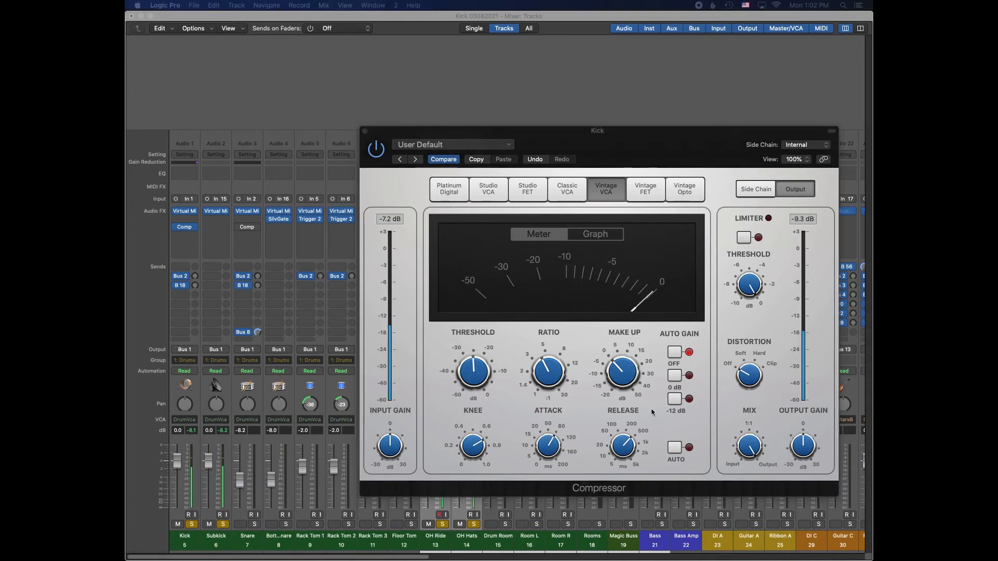
pyautogui.click(623, 438)
pyautogui.moveTo(624, 438); pyautogui.dragTo(619, 450)
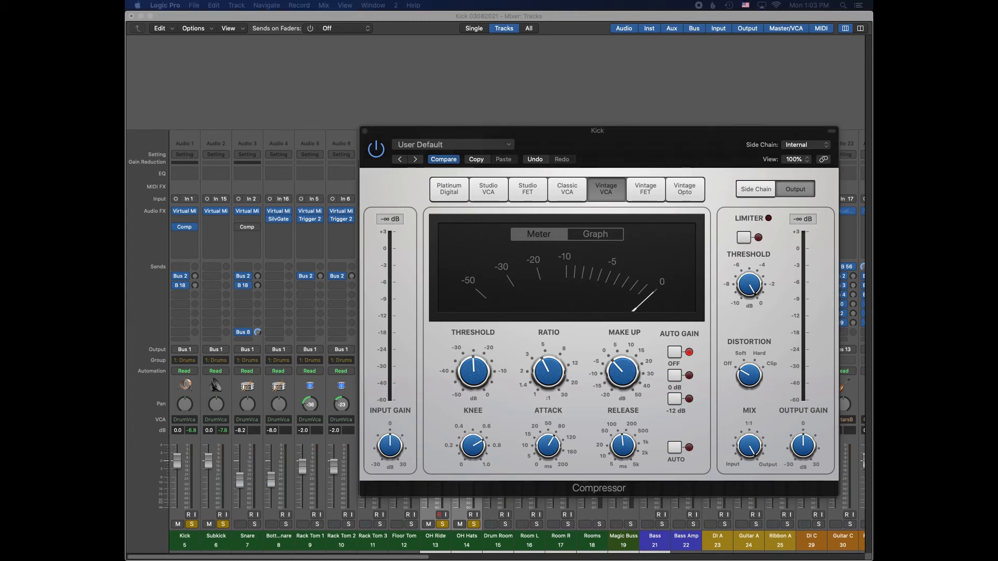
# Sweep the Kick compressor attack from 0 ms back to about 83 ms, then close it
pyautogui.moveTo(548, 446); pyautogui.dragTo(518, 521)
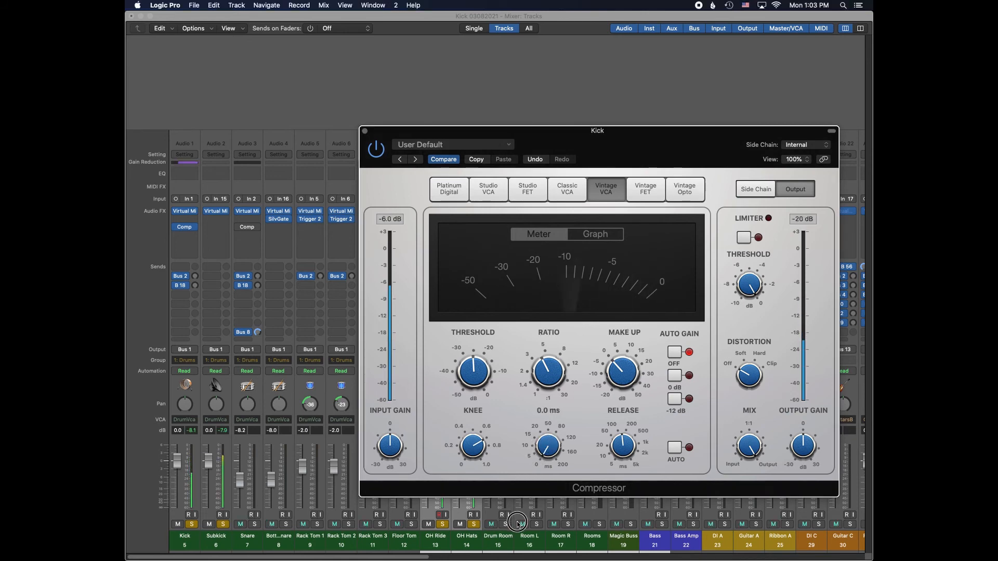
pyautogui.moveTo(518, 521); pyautogui.dragTo(526, 469)
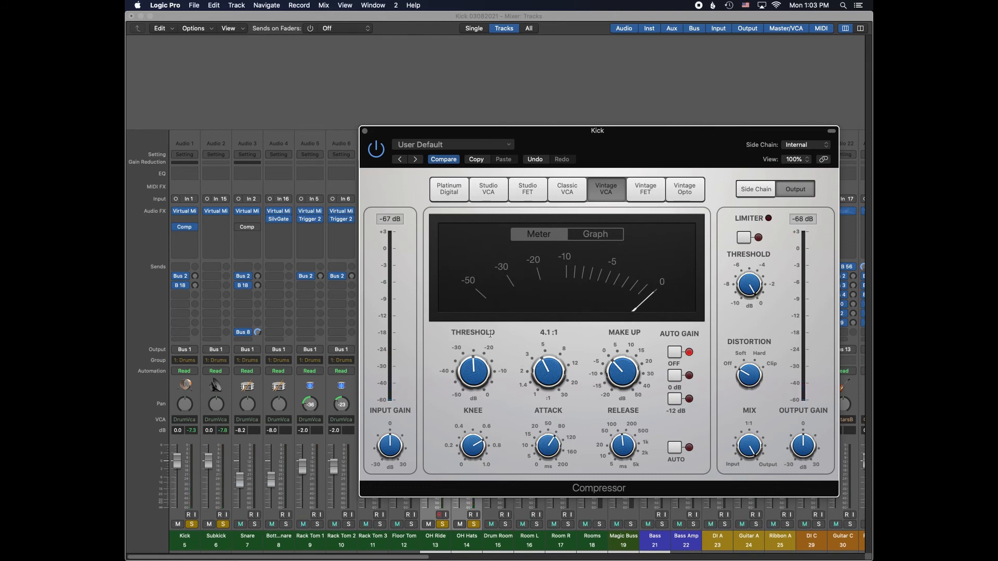
pyautogui.click(363, 130)
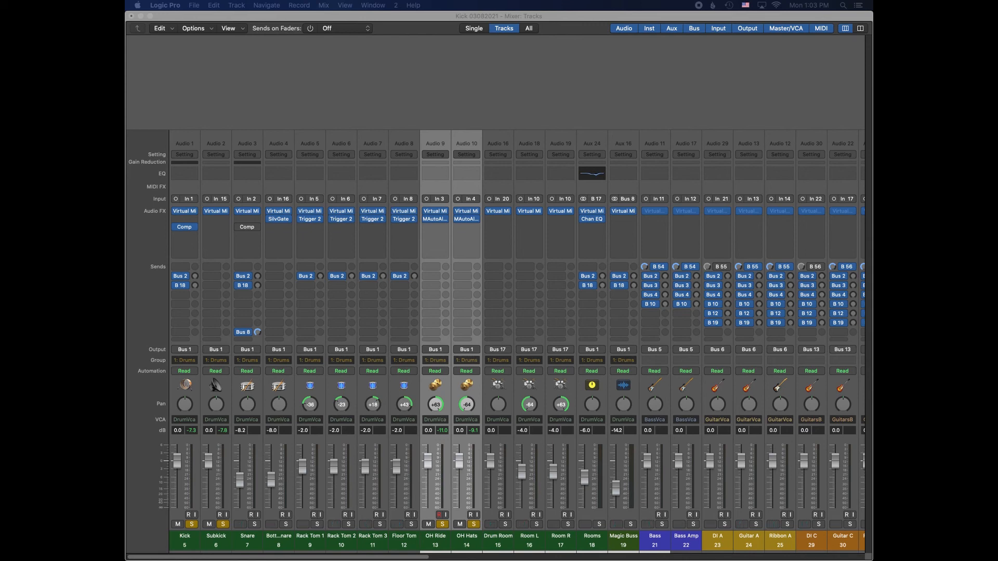
# Select the strips from Kick through OH Ride and switch their solos off
pyautogui.click(184, 538)
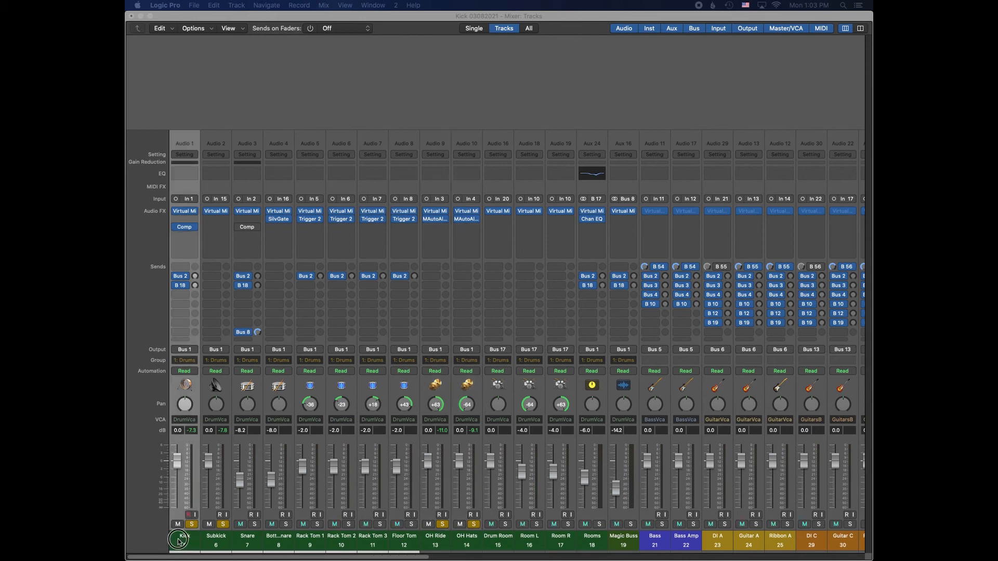
pyautogui.keyDown('shift'); pyautogui.click(216, 538); pyautogui.keyUp('shift')
pyautogui.keyDown('shift'); pyautogui.click(442, 530); pyautogui.keyUp('shift')
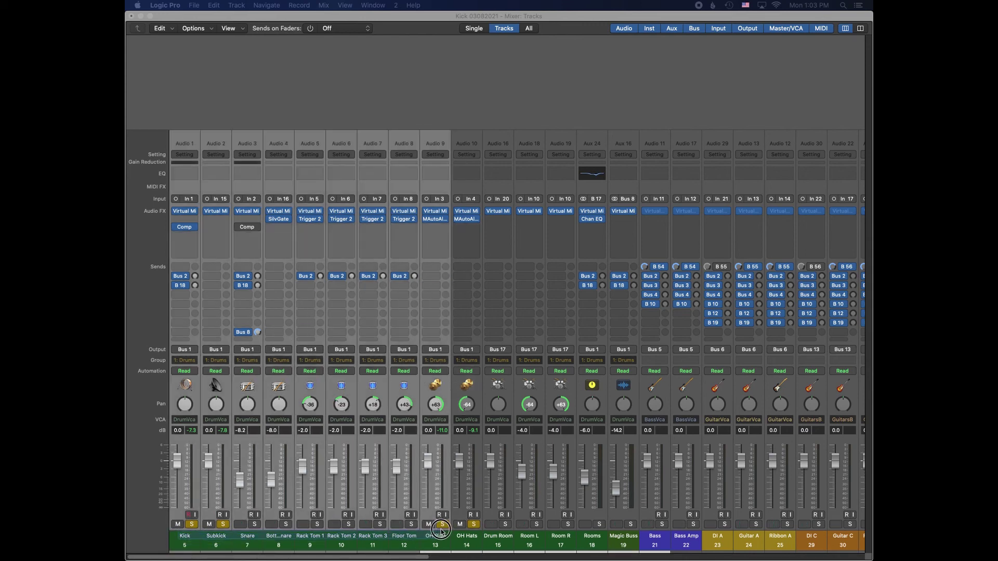
pyautogui.click(473, 525)
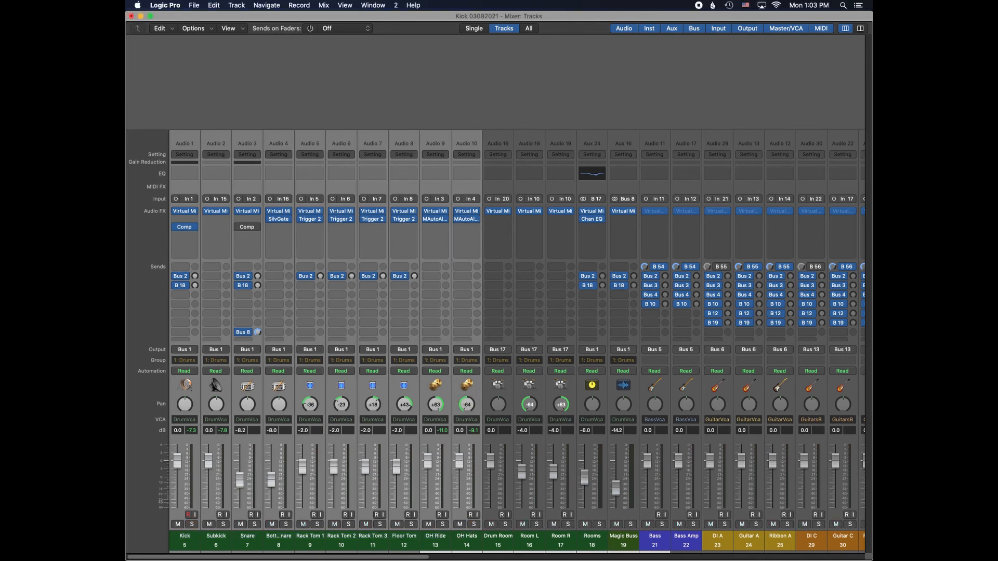
# Play the full kit and ride the Rooms fader to blend the room mics, ending near -3.6 dB
pyautogui.press('space')
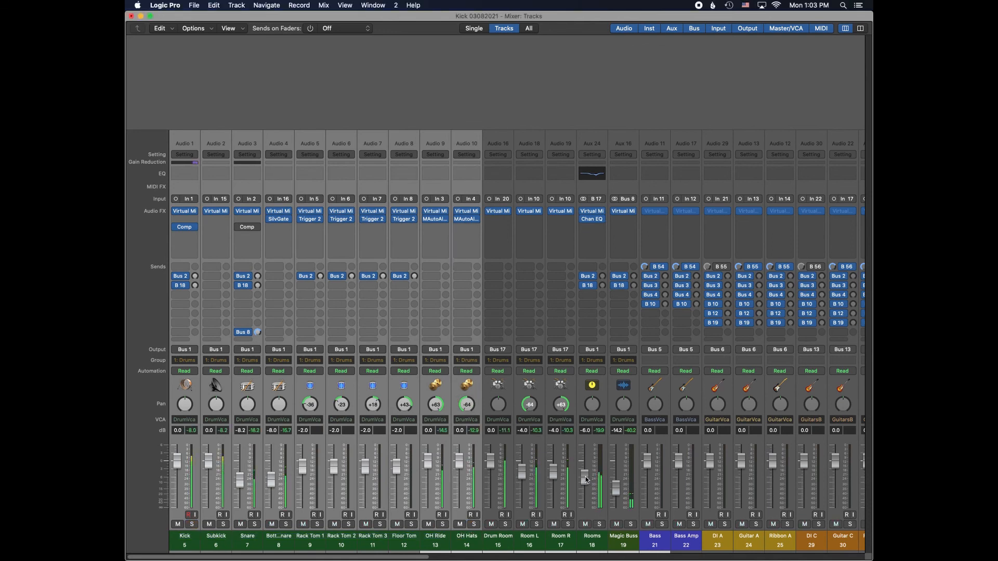
pyautogui.moveTo(586, 480); pyautogui.dragTo(585, 455)
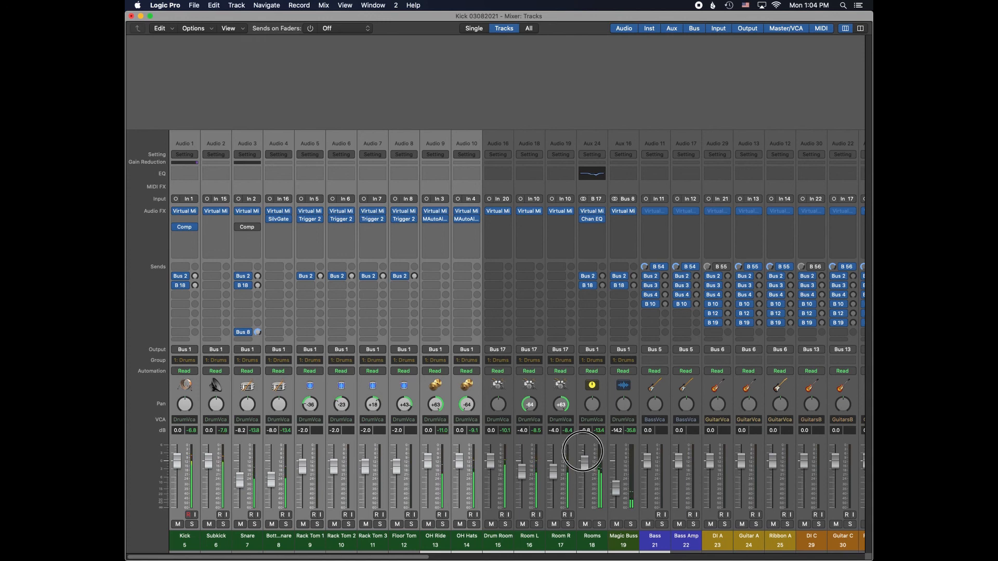
pyautogui.moveTo(585, 453); pyautogui.dragTo(572, 496)
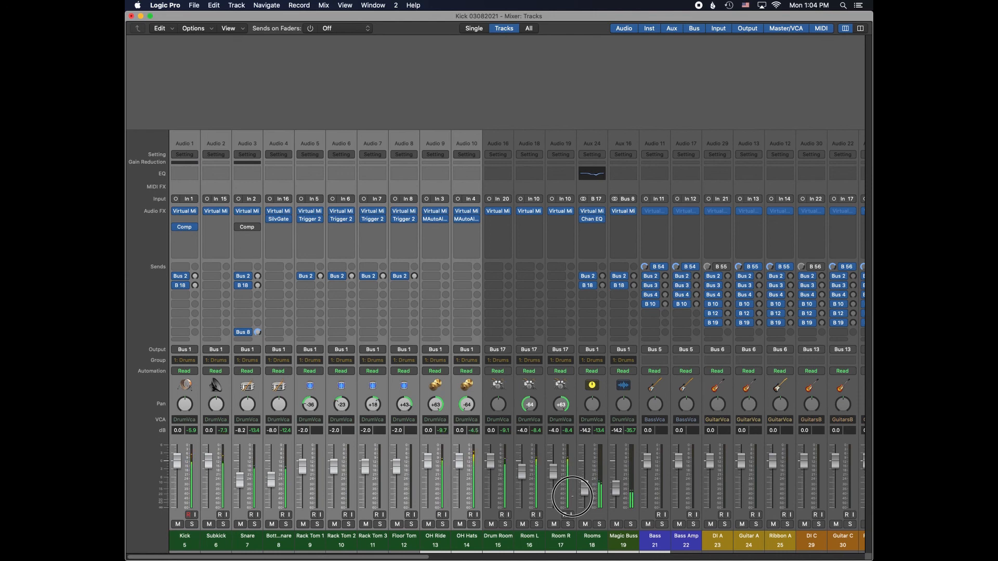
pyautogui.moveTo(572, 496); pyautogui.dragTo(574, 468)
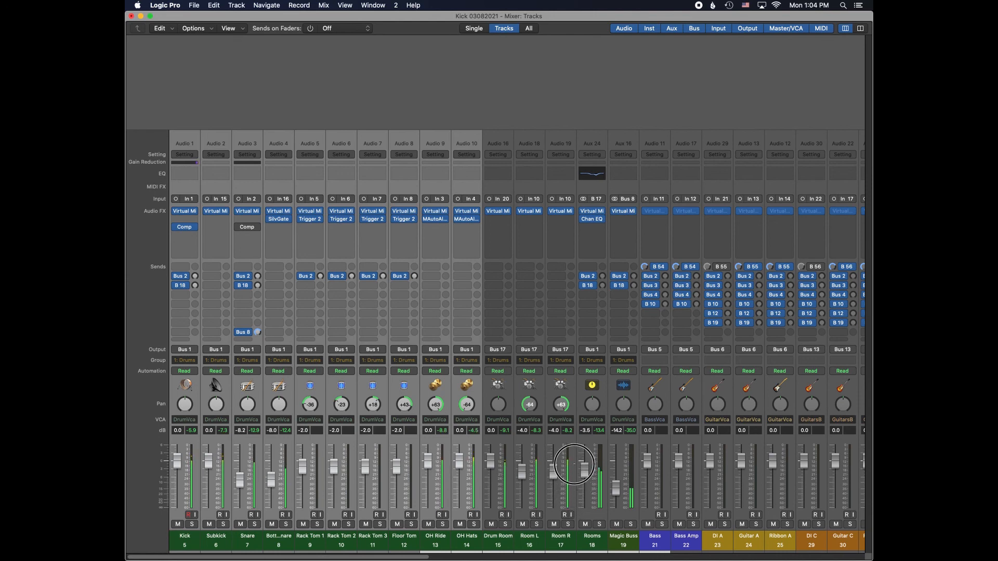